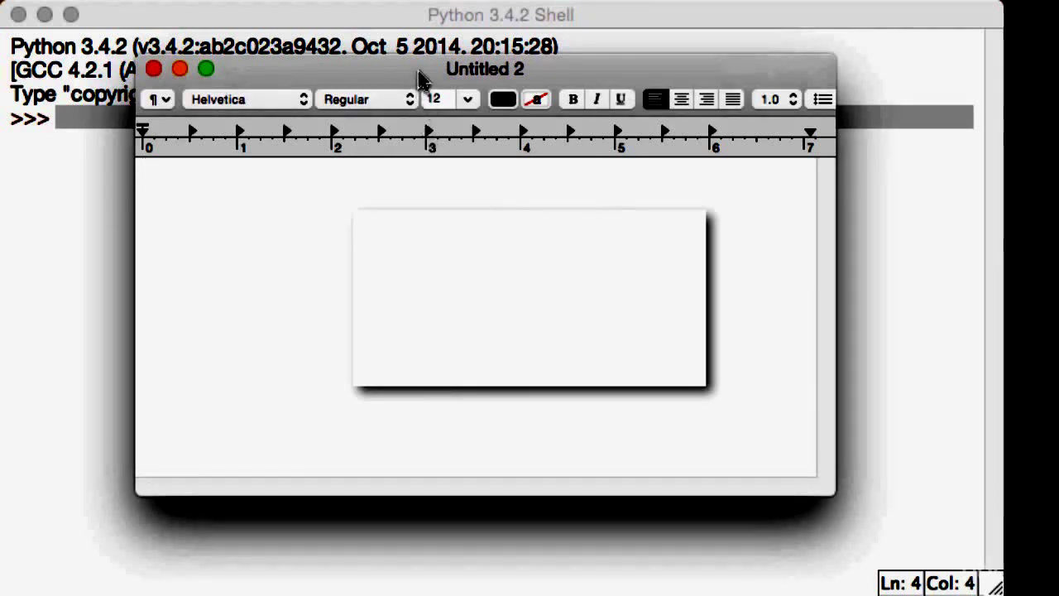
# Step: Move the empty Untitled 2 window down-left, then bring TextEdit to the front through Spotlight
pyautogui.moveTo(420, 73); pyautogui.dragTo(380, 49)
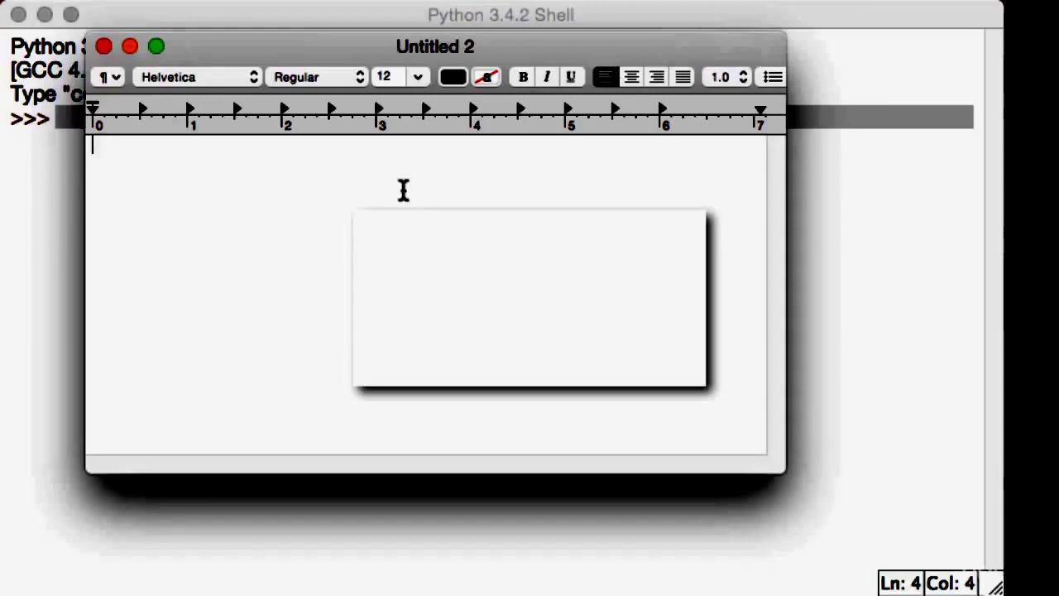
pyautogui.press('super+space')
pyautogui.click(973, 267)
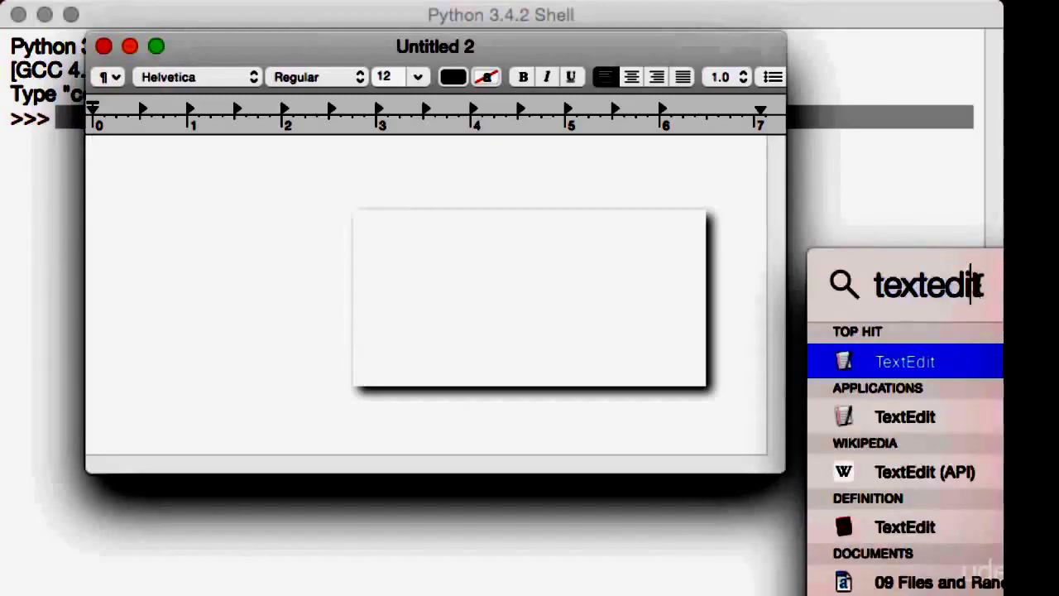
pyautogui.click(927, 369)
pyautogui.press('Return')
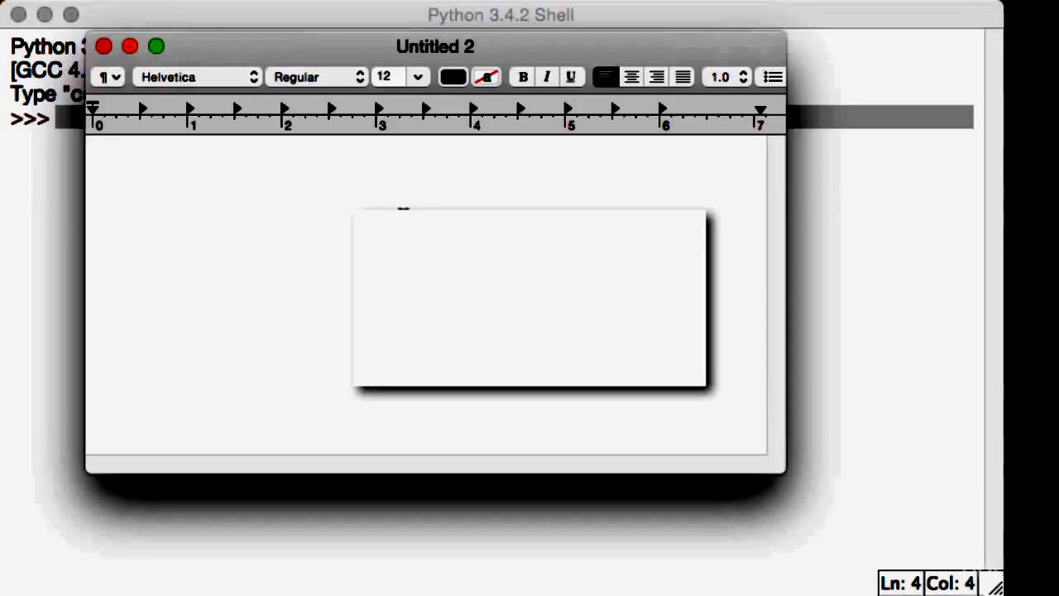
# Step: Type the first line 'This is a Python File.', correcting typos
pyautogui.write('asdasd')
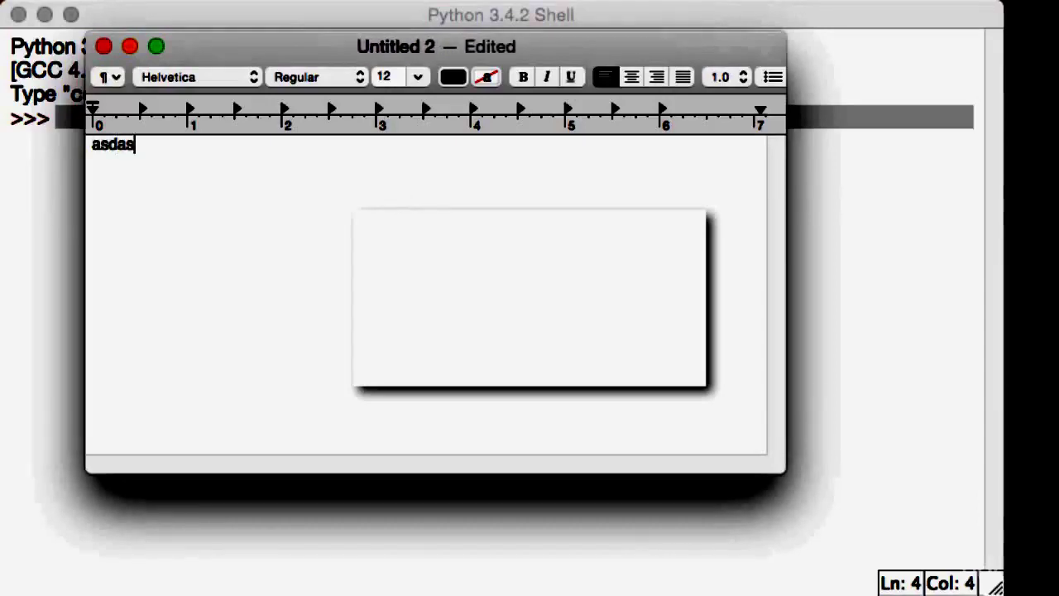
pyautogui.press('BackSpace')
pyautogui.press('BackSpace')
pyautogui.press('BackSpace')
pyautogui.press('BackSpace')
pyautogui.press('BackSpace')
pyautogui.press('BackSpace')
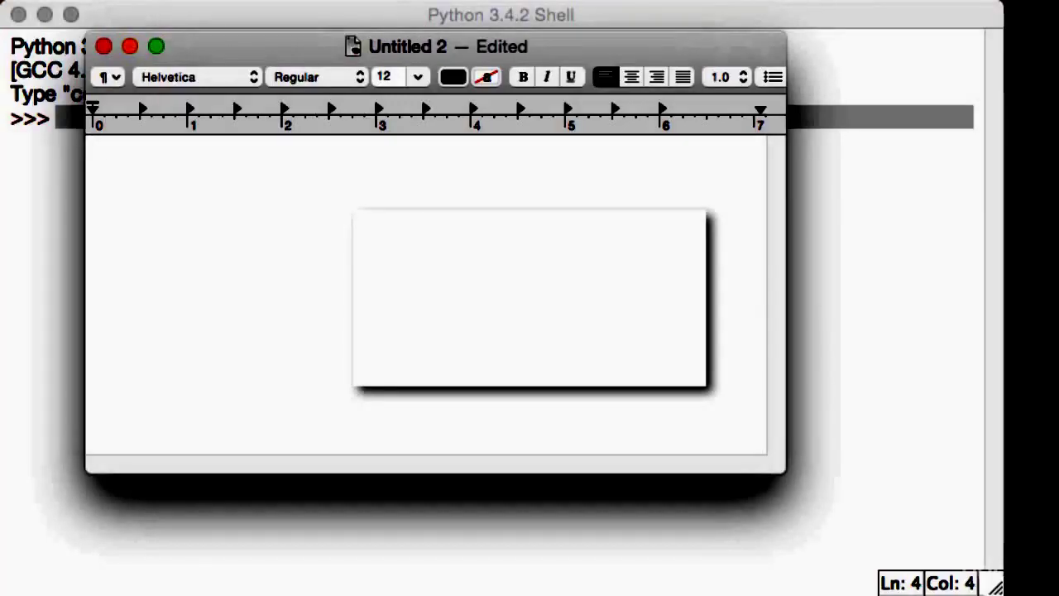
pyautogui.write('THis')
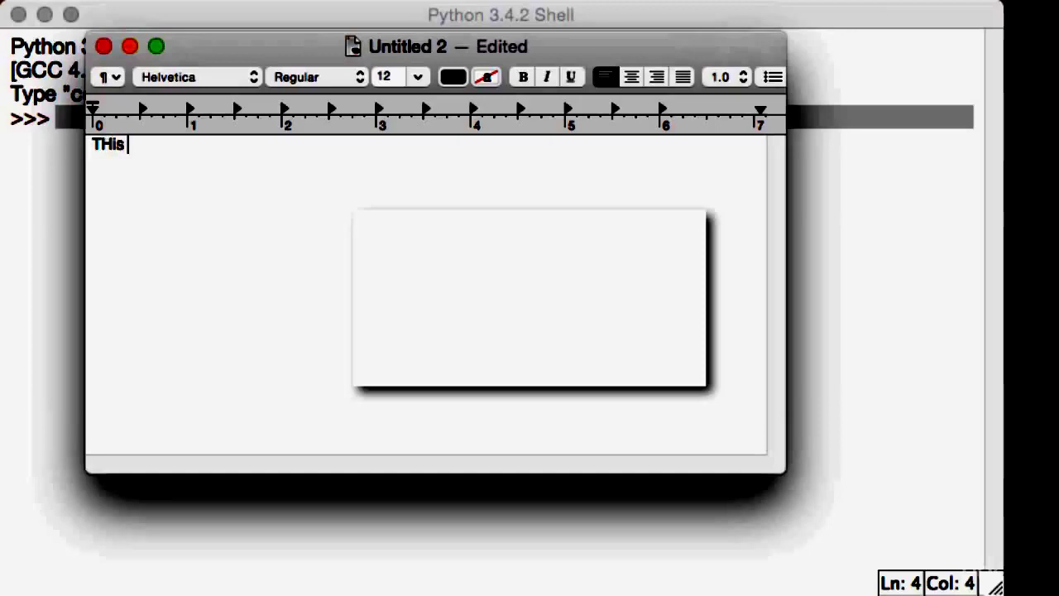
pyautogui.write(' is a ')
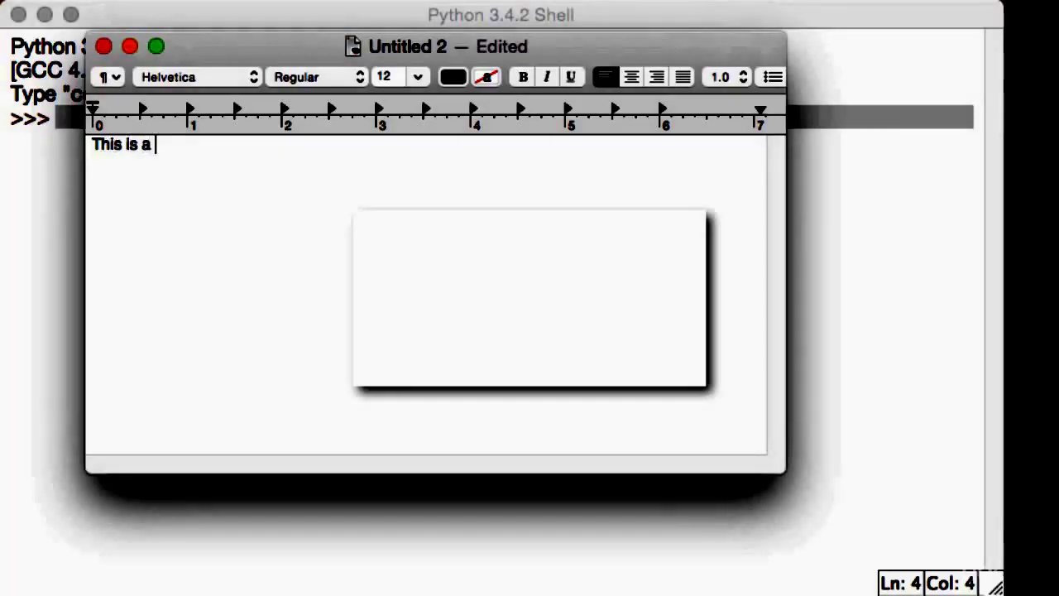
pyautogui.write('Python Filoe.')
pyautogui.press('BackSpace')
pyautogui.press('BackSpace')
pyautogui.press('BackSpace')
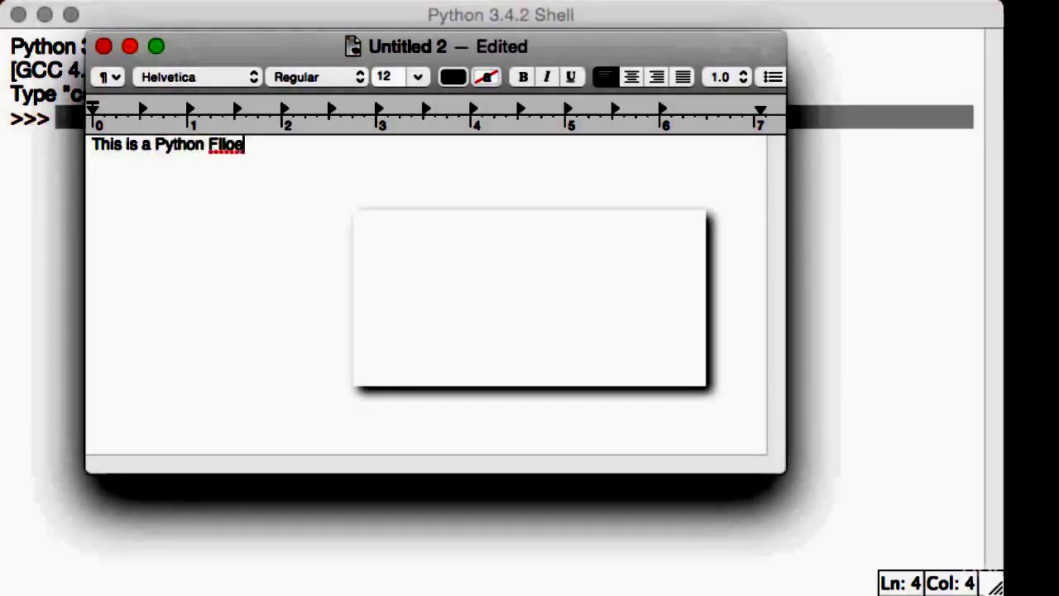
pyautogui.write('e.')
pyautogui.press('Return')
pyautogui.press('Return')
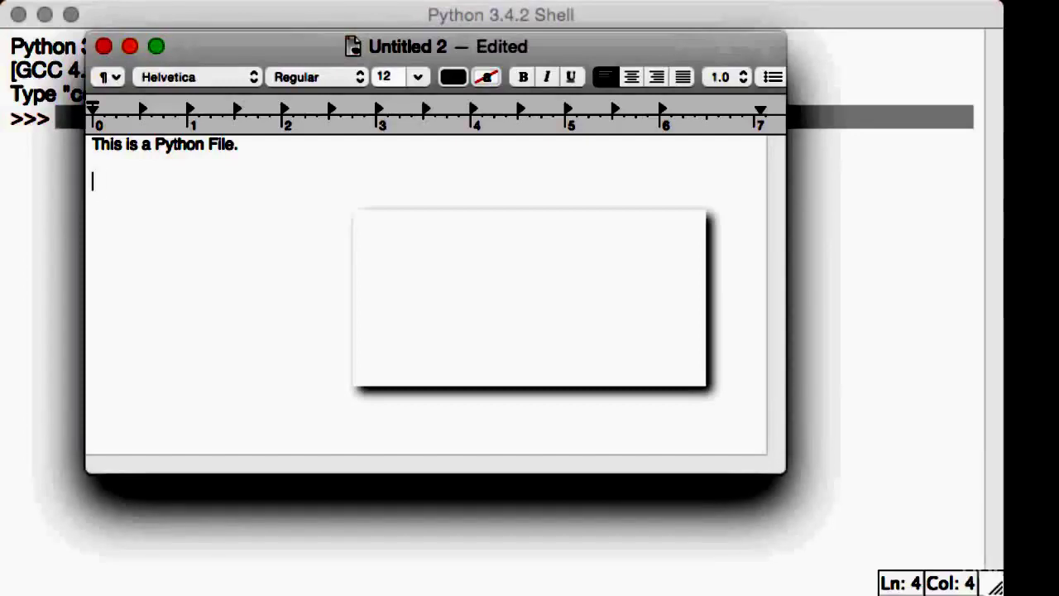
# Step: Add the lines 'Python is fantastic language.' and 'Mac OS is a fantastic OS.'
pyautogui.write('Pyth')
pyautogui.press('BackSpace')
pyautogui.press('BackSpace')
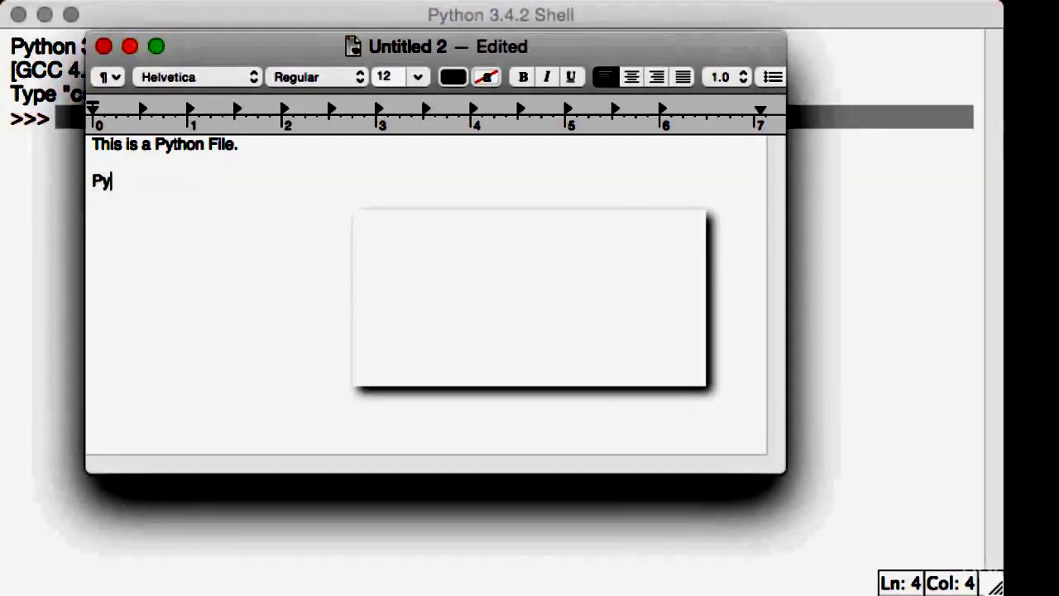
pyautogui.write('thon is fant')
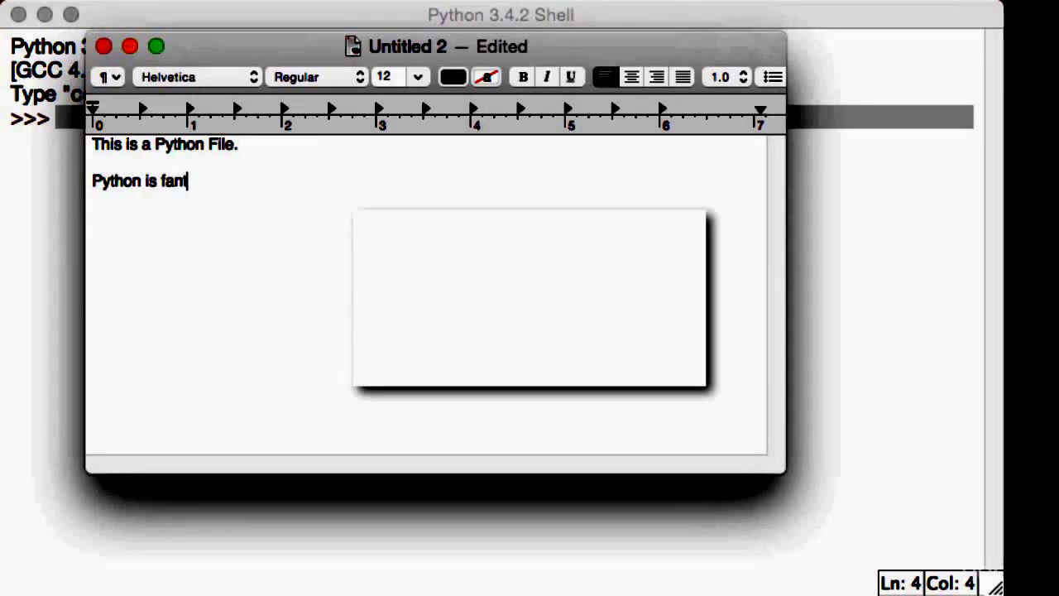
pyautogui.write('astic language/')
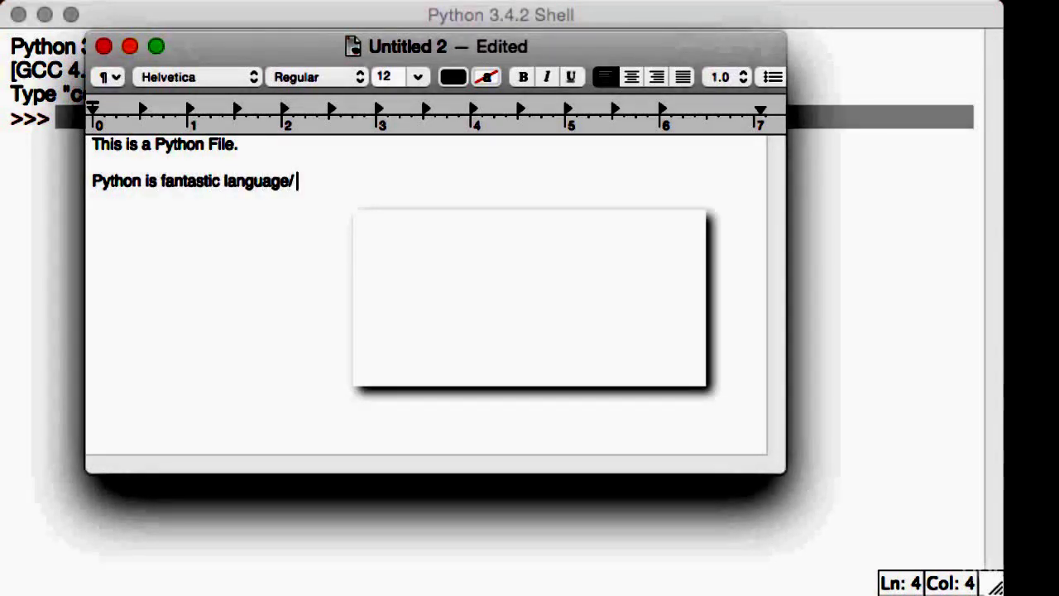
pyautogui.press('BackSpace')
pyautogui.write('.')
pyautogui.press('Return')
pyautogui.press('Return')
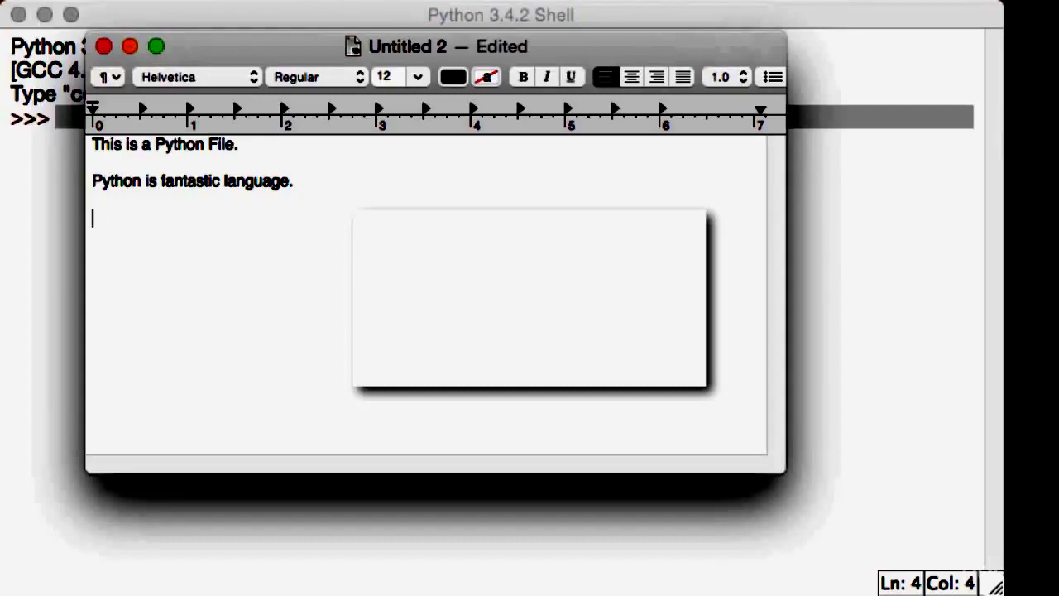
pyautogui.write('Mac OS is a')
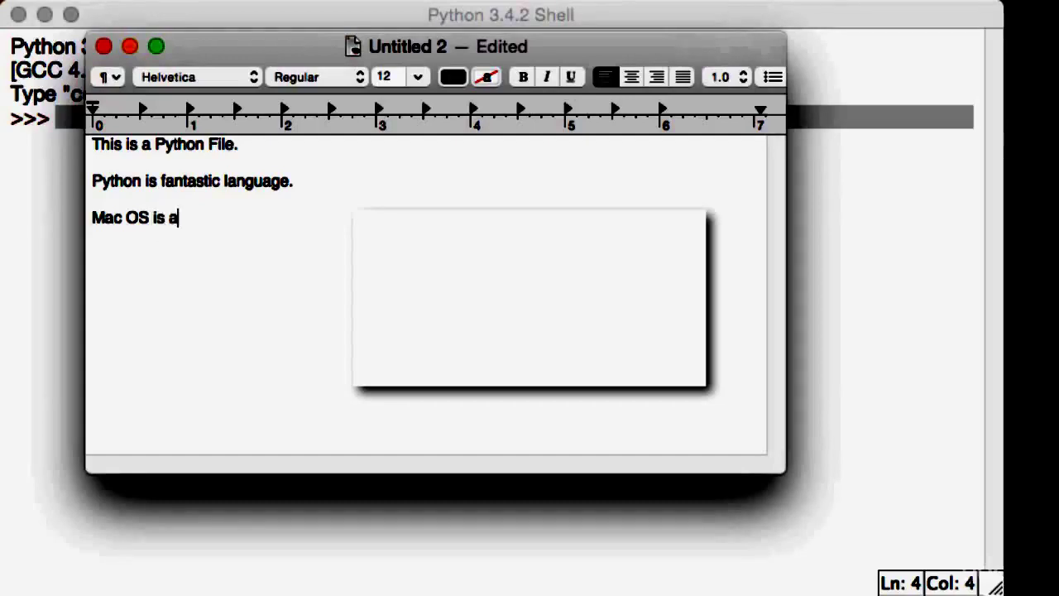
pyautogui.write(' fantastic OS')
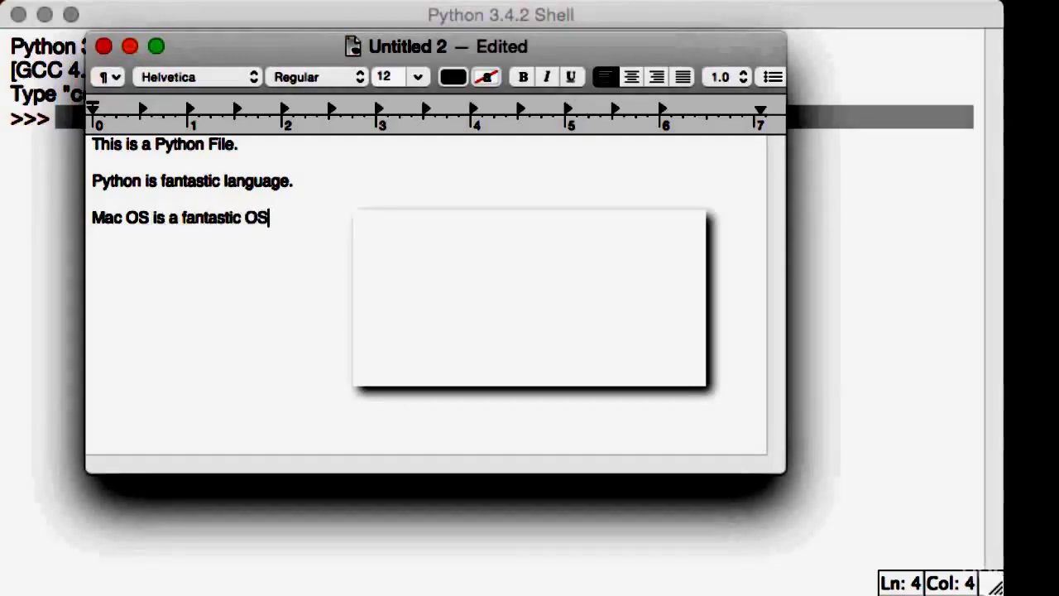
pyautogui.write('.')
pyautogui.press('Return')
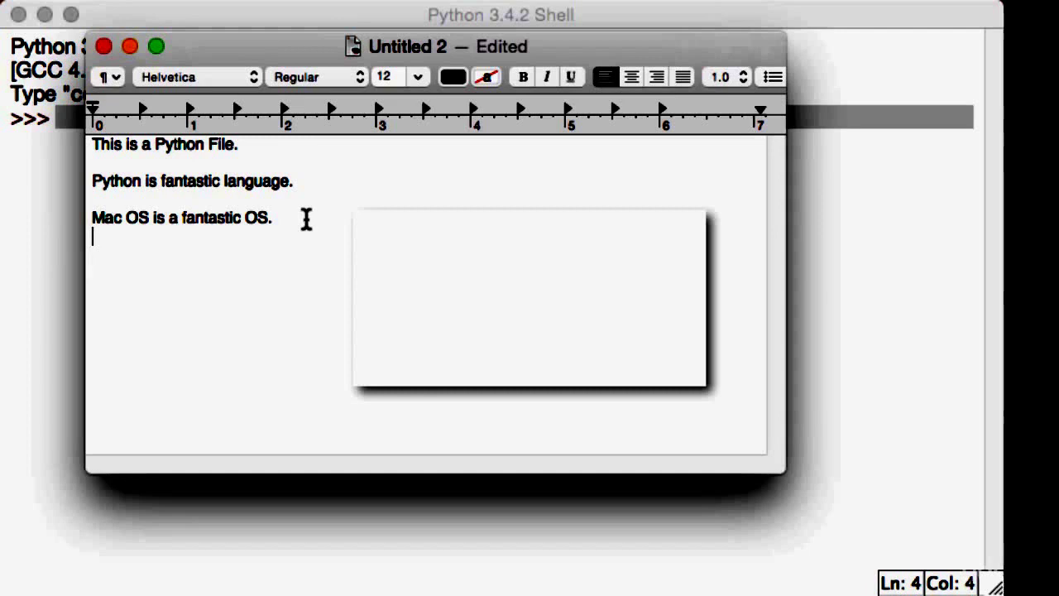
pyautogui.press('super+s')
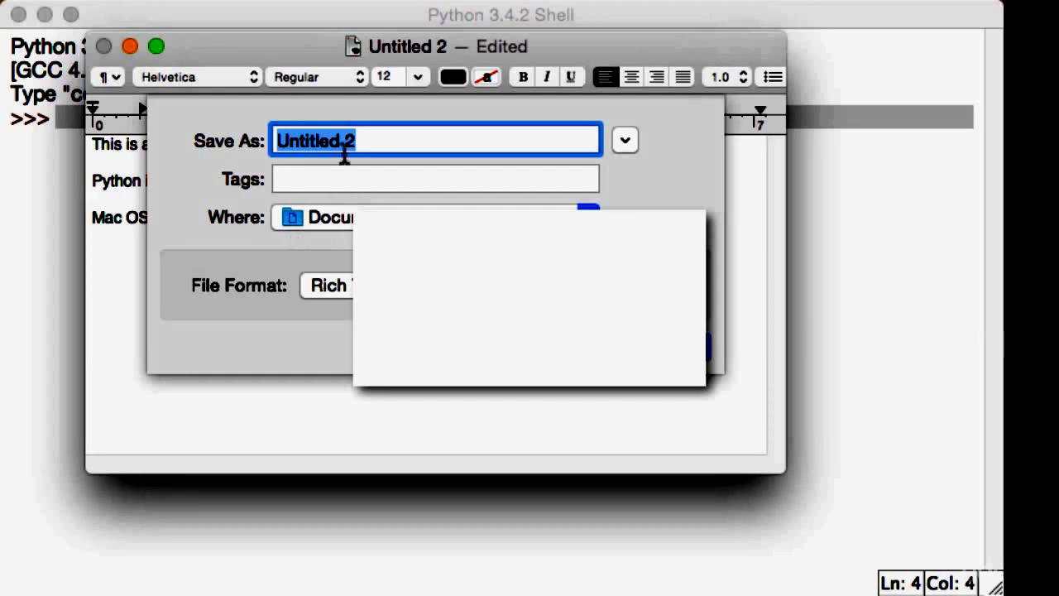
pyautogui.moveTo(407, 141); pyautogui.dragTo(186, 160)
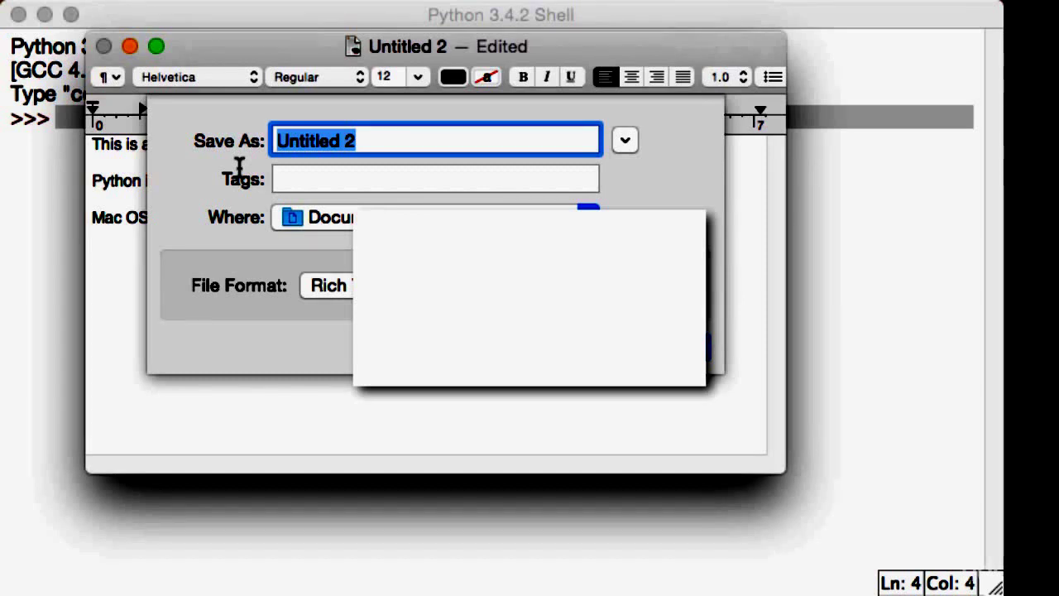
pyautogui.write('testfile')
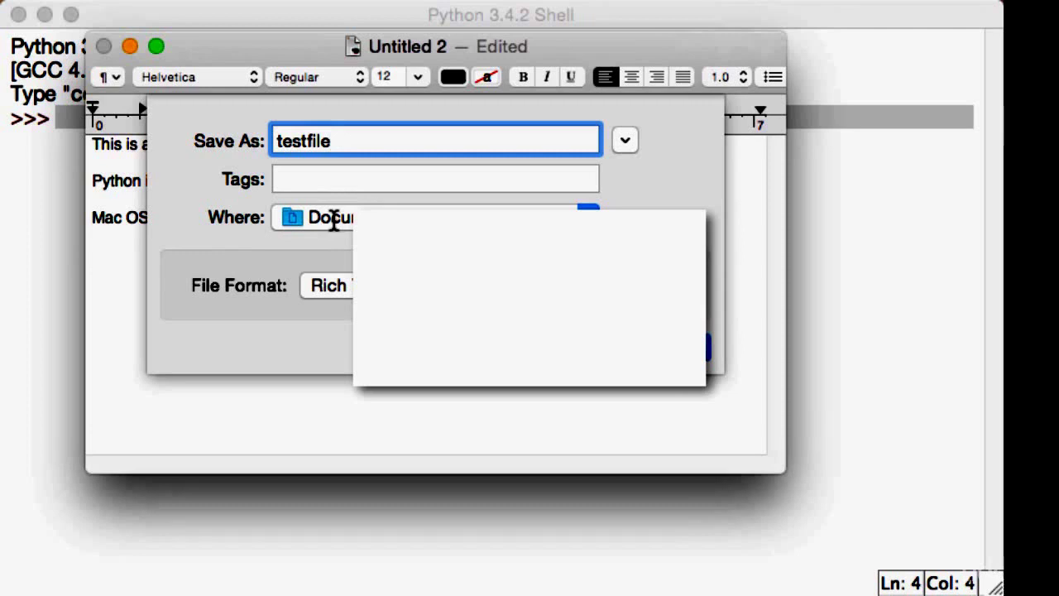
pyautogui.click(329, 285)
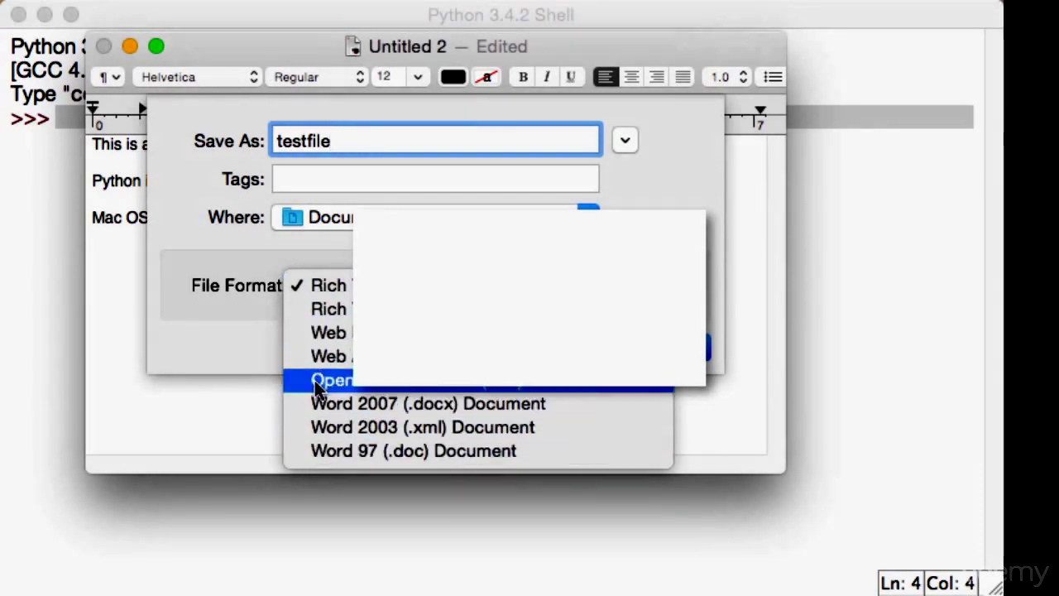
pyautogui.click(235, 342)
pyautogui.press('Escape')
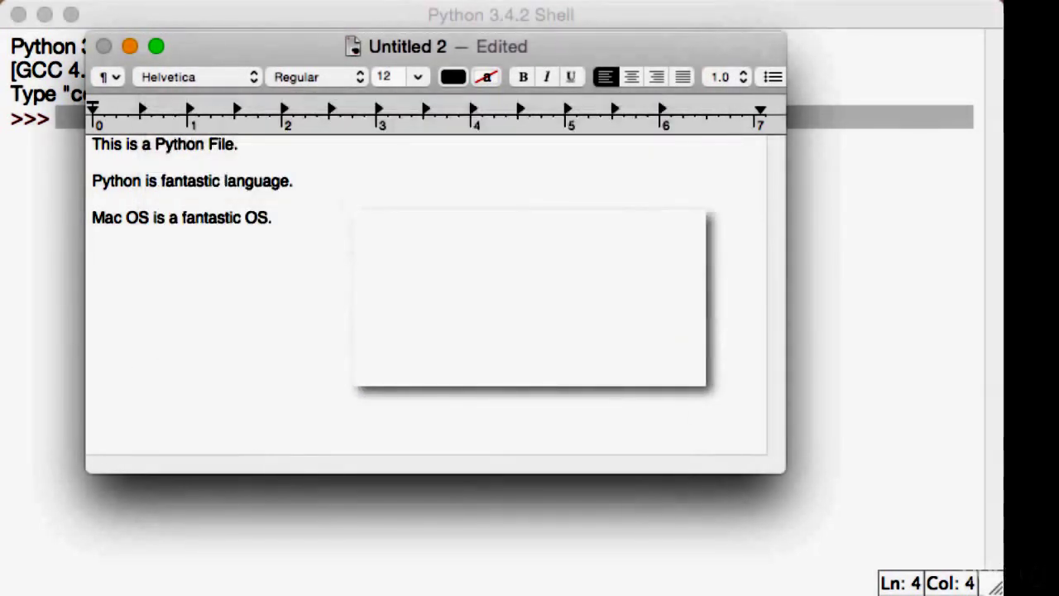
# Step: Convert the document to plain text with Format > Make Plain Text
pyautogui.click(290, 3)
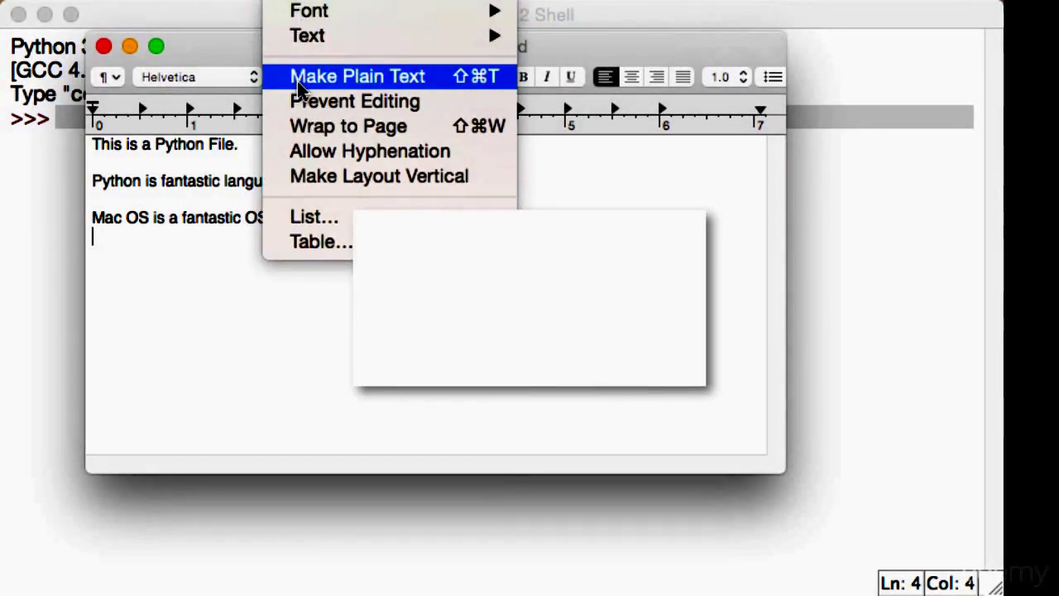
pyautogui.moveTo(312, 45)
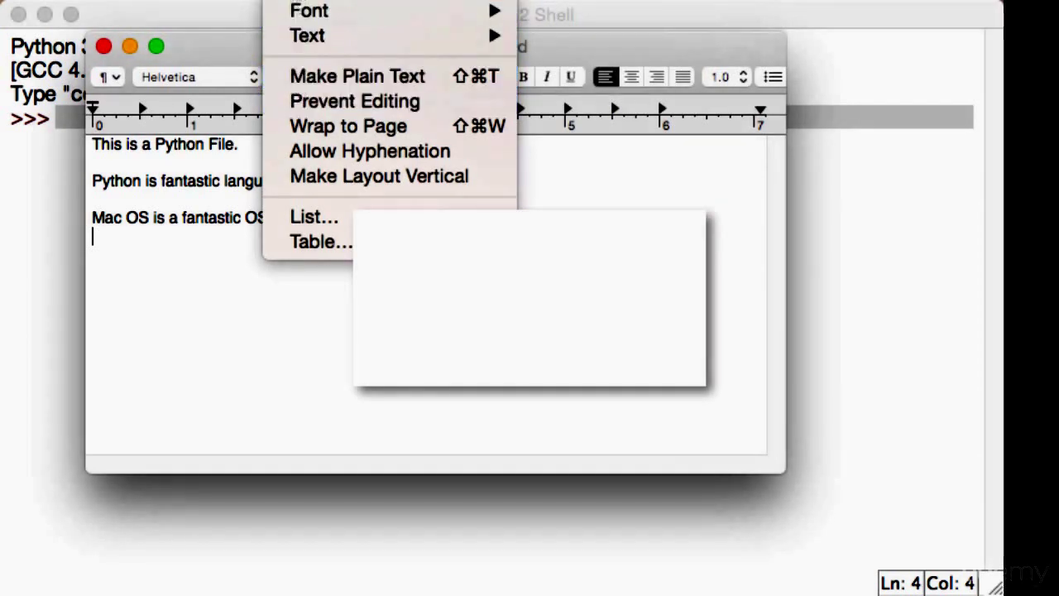
pyautogui.click(307, 75)
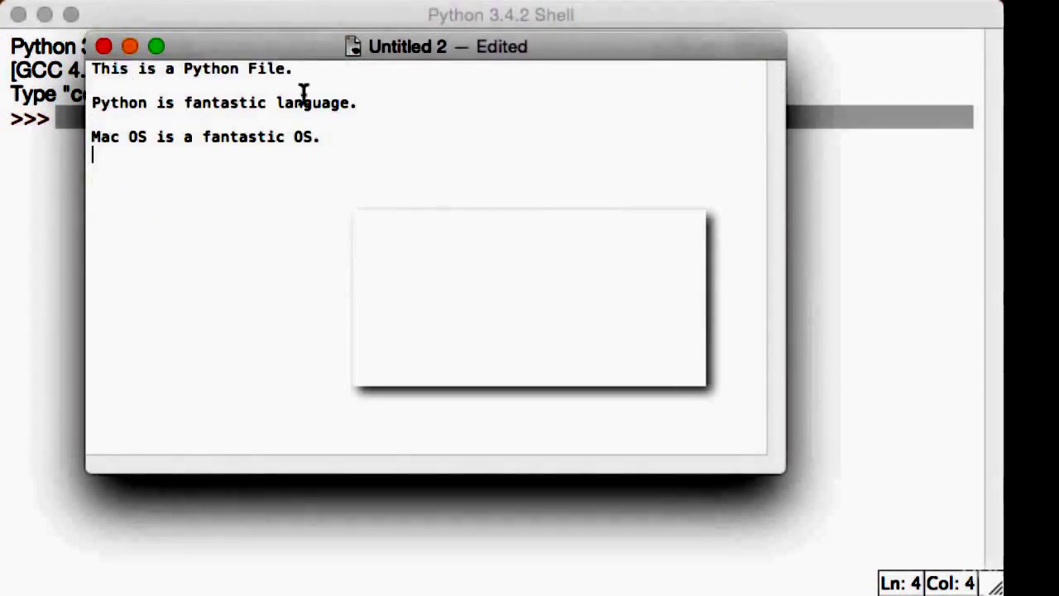
# Step: Save the document as 'testfile' in Documents, keeping the current text encoding
pyautogui.press('super+a')
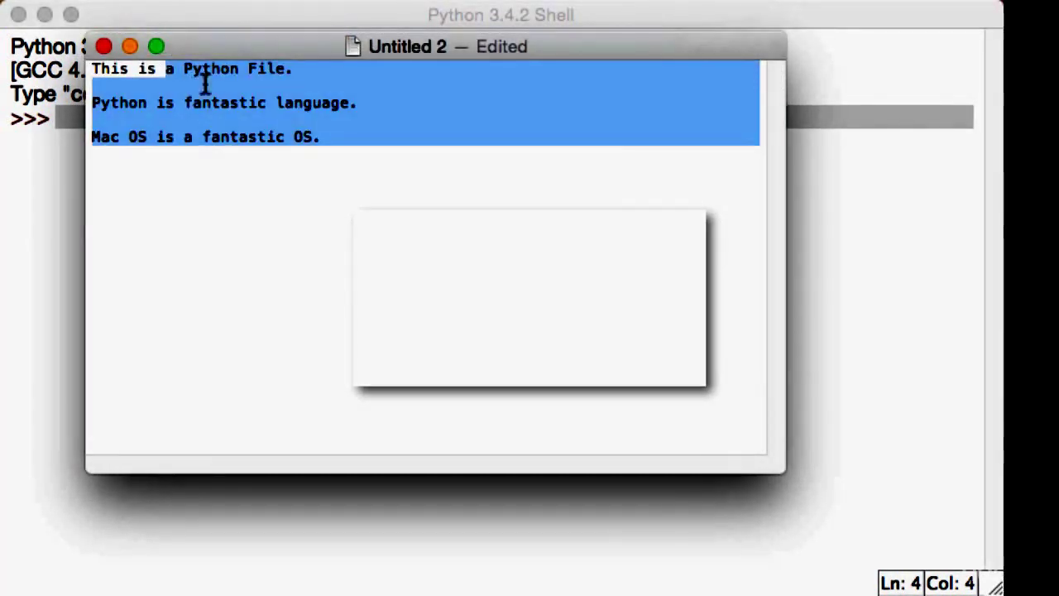
pyautogui.press('super+s')
pyautogui.click(344, 244)
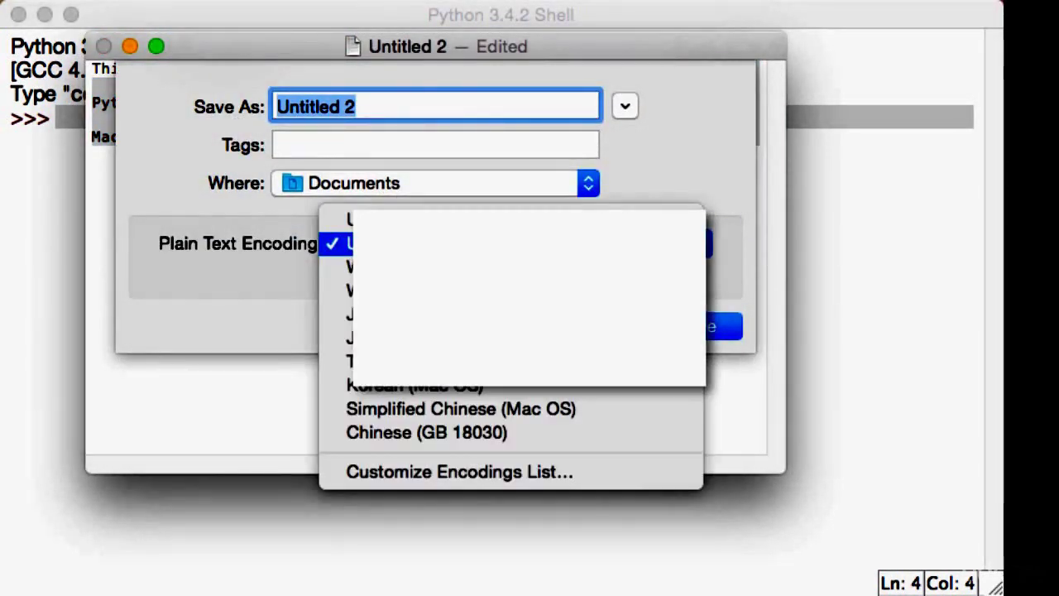
pyautogui.click(344, 243)
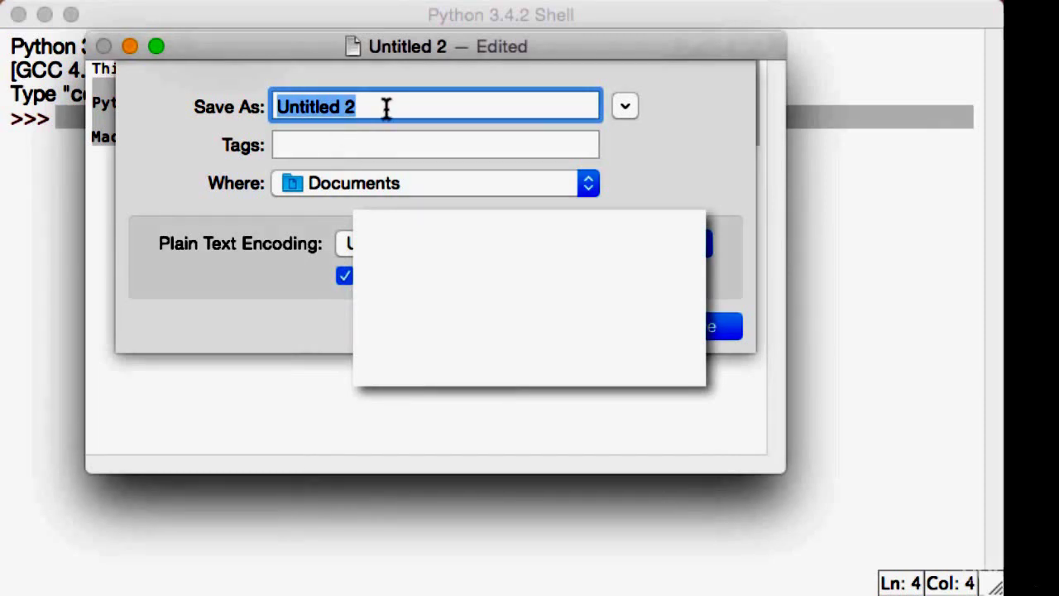
pyautogui.write('testfile')
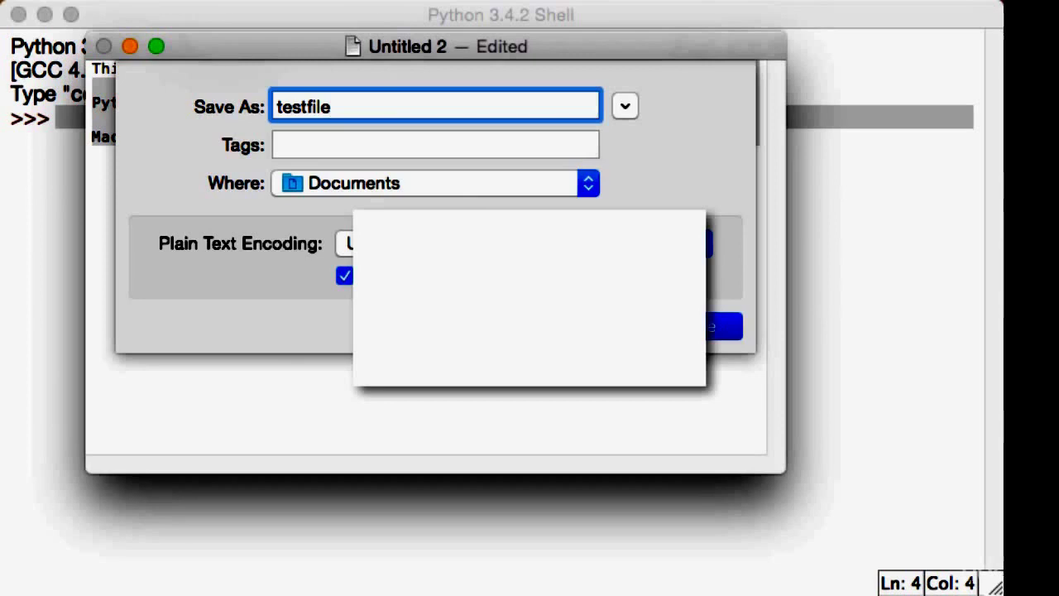
pyautogui.press('Return')
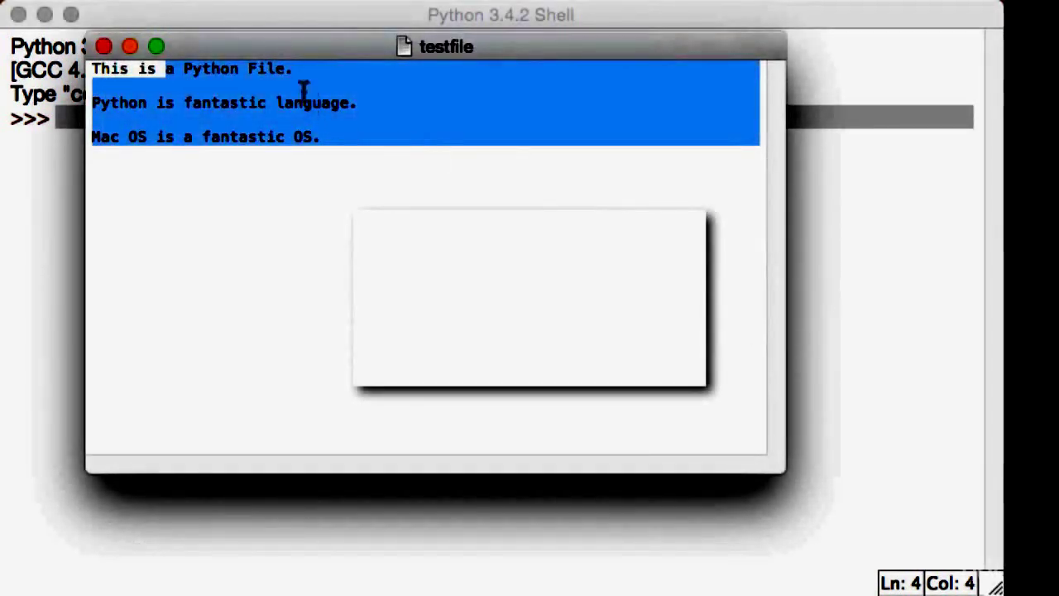